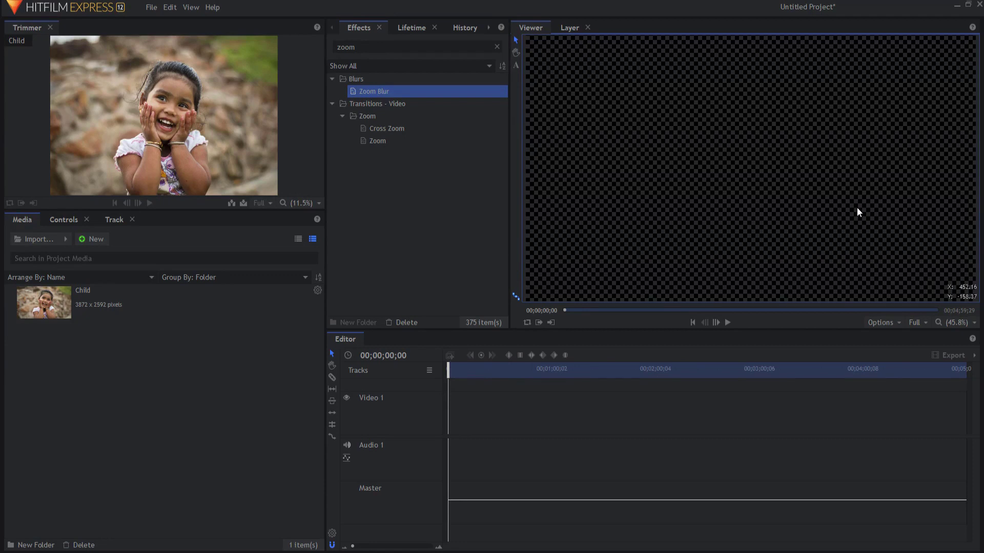
# Step: Create a 5-second (00:00:05:00) Composite Shot 1 and add the Child photo to its timeline
pyautogui.click(92, 239)
pyautogui.click(116, 258)
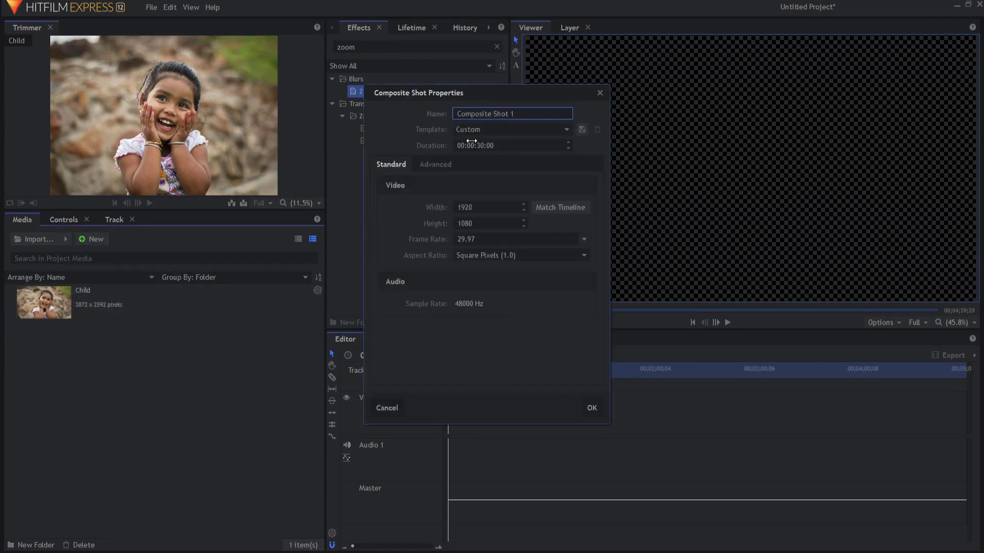
pyautogui.click(479, 145)
pyautogui.click(479, 146)
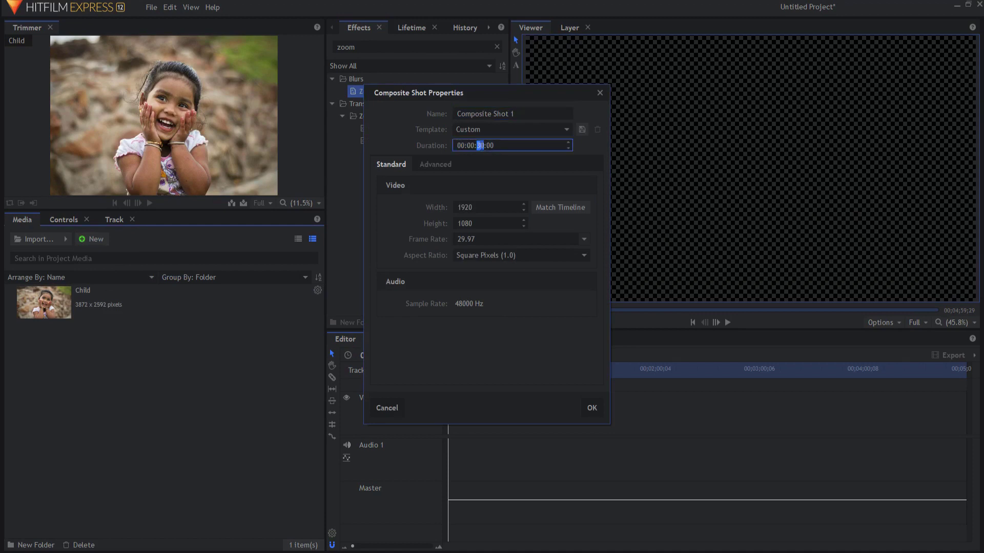
pyautogui.press('Return')
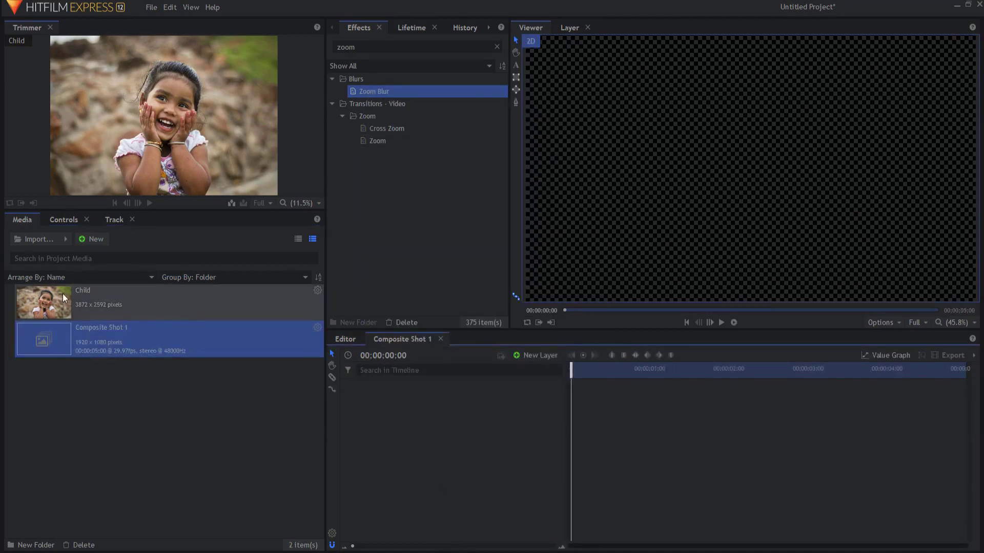
pyautogui.moveTo(64, 298); pyautogui.dragTo(450, 437)
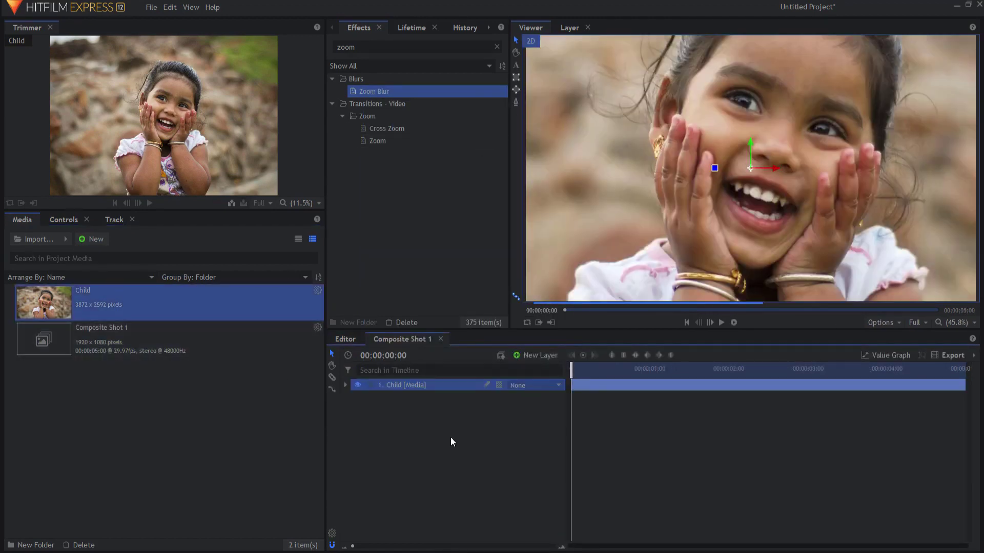
# Step: Apply Transform > Fit To Frame Width to the Child layer
pyautogui.rightClick(410, 386)
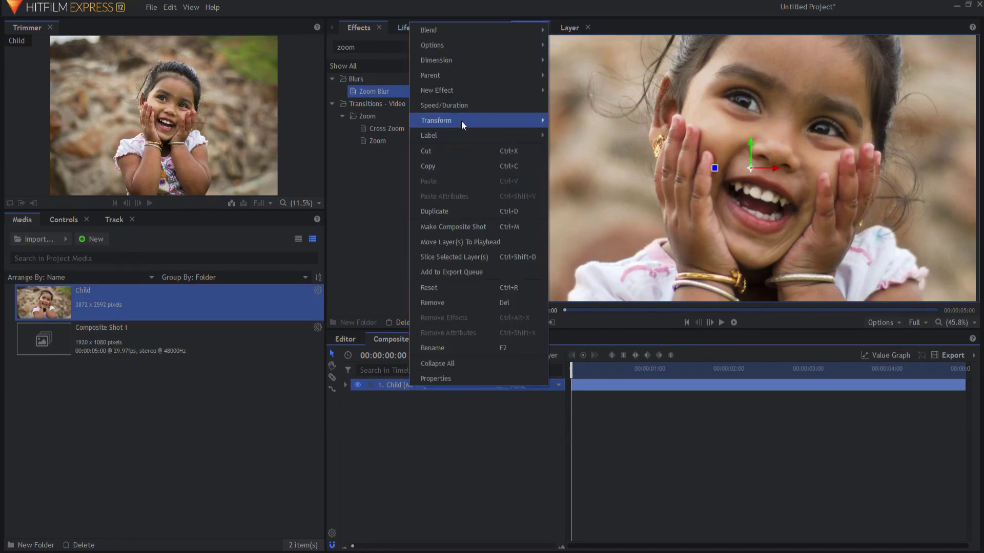
pyautogui.moveTo(468, 122)
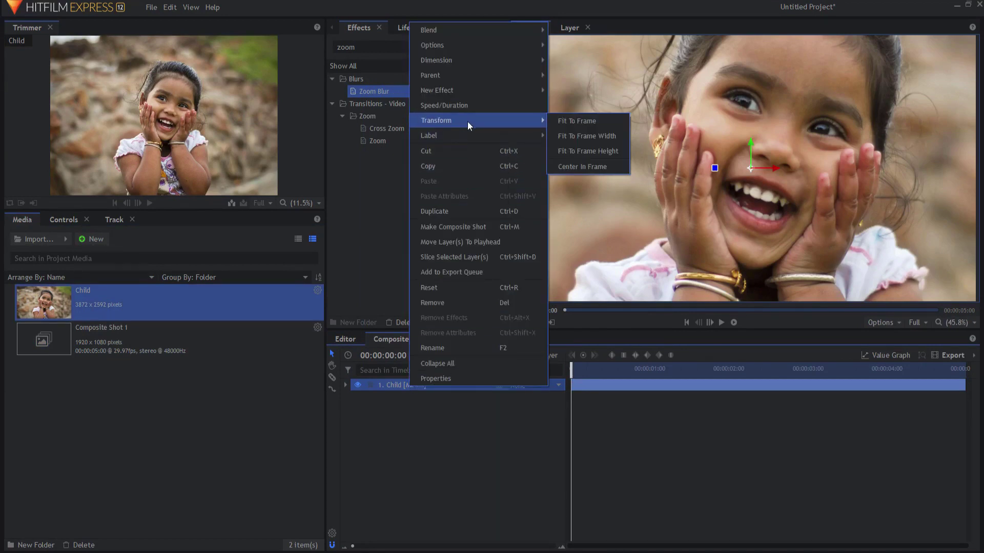
pyautogui.click(584, 136)
pyautogui.scroll(-2, 782, 180)
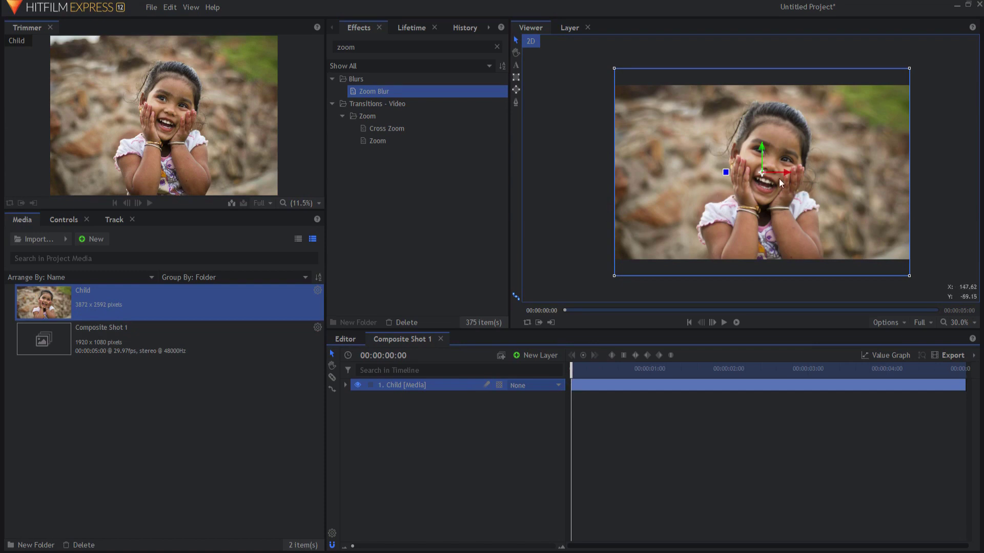
# Step: Duplicate the Child layer into Child(2) and start a mask at the girl's left arm
pyautogui.rightClick(413, 385)
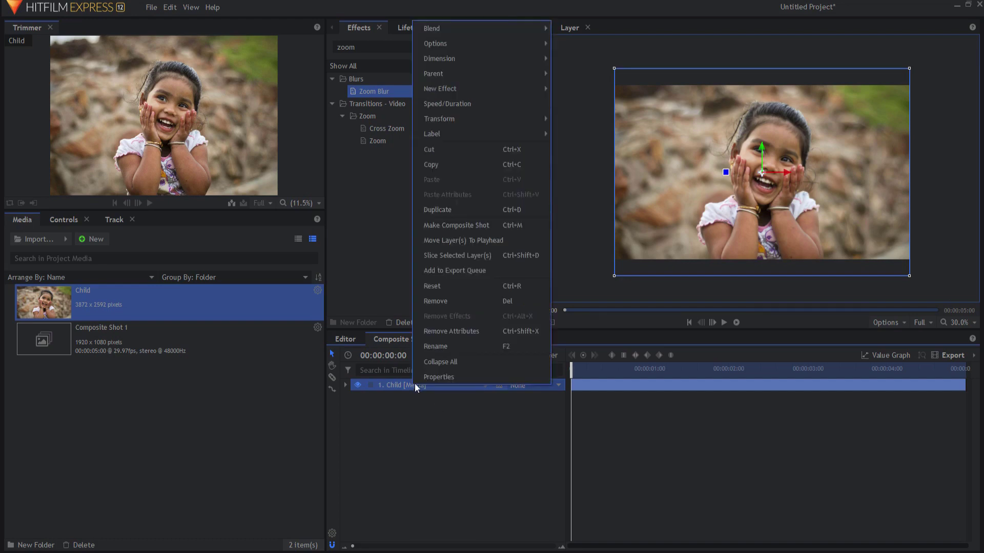
pyautogui.click(444, 210)
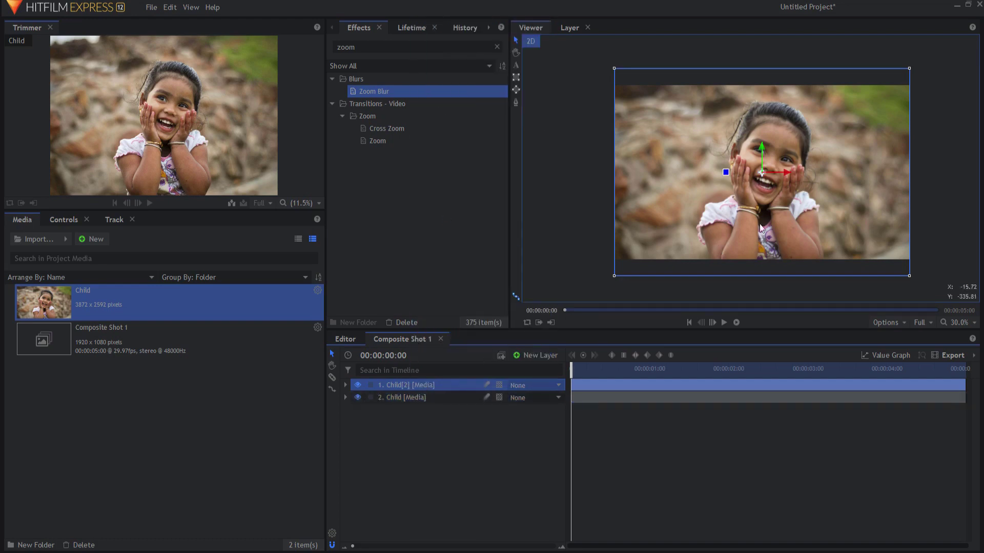
pyautogui.scroll(2, 770, 204)
pyautogui.scroll(-1, 754, 206)
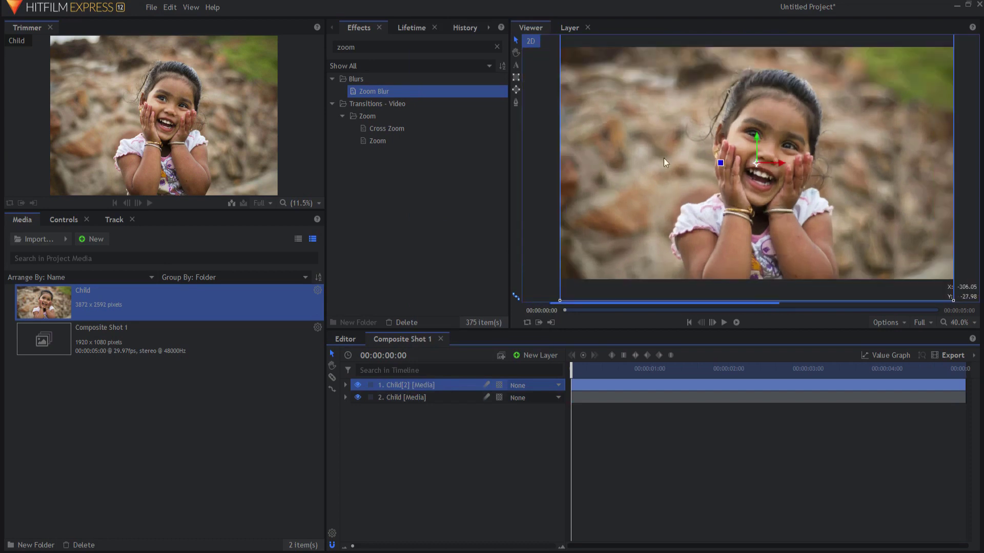
pyautogui.click(515, 102)
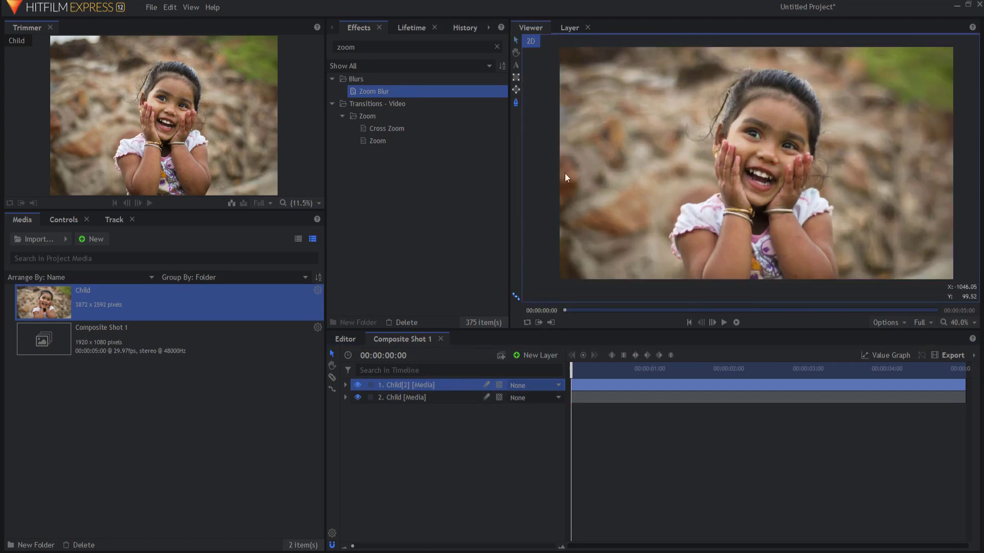
pyautogui.click(687, 286)
# Step: Trace mask points up the girl's left arm, shoulder, face and over her head
pyautogui.click(681, 263)
pyautogui.click(672, 257)
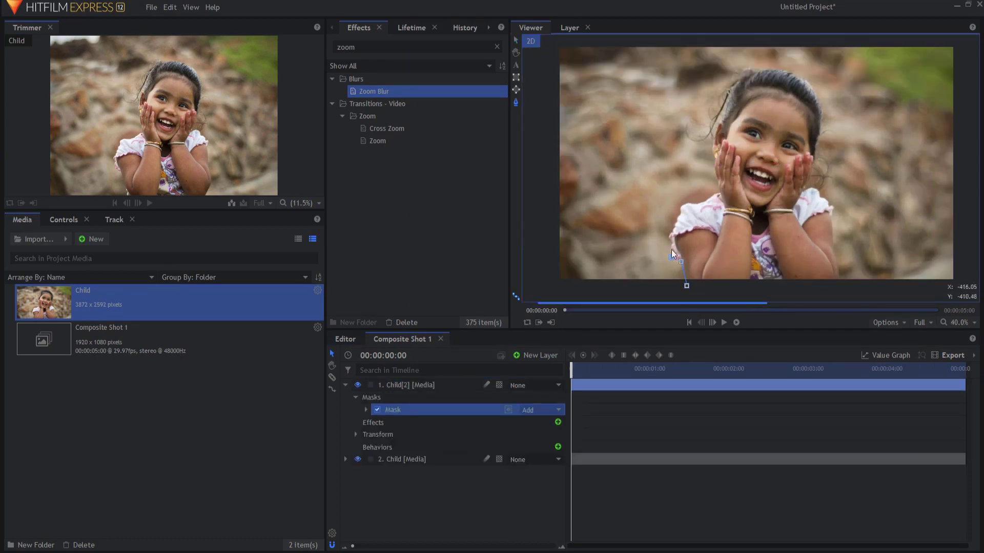
pyautogui.click(668, 235)
pyautogui.click(681, 204)
pyautogui.click(698, 200)
pyautogui.click(715, 189)
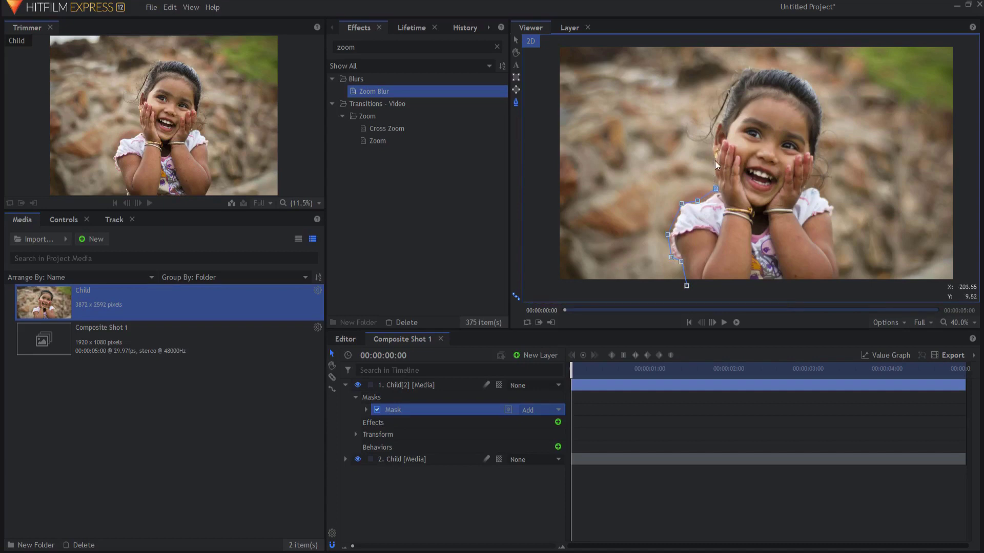
pyautogui.click(710, 157)
pyautogui.click(710, 135)
pyautogui.click(717, 108)
pyautogui.click(727, 83)
pyautogui.click(749, 67)
pyautogui.click(777, 64)
pyautogui.click(804, 72)
pyautogui.click(819, 91)
# Step: Trace the mask down her right side, close it, and nudge the bottom-right point left
pyautogui.click(823, 118)
pyautogui.click(823, 146)
pyautogui.click(817, 162)
pyautogui.click(809, 182)
pyautogui.click(819, 185)
pyautogui.click(826, 196)
pyautogui.click(834, 208)
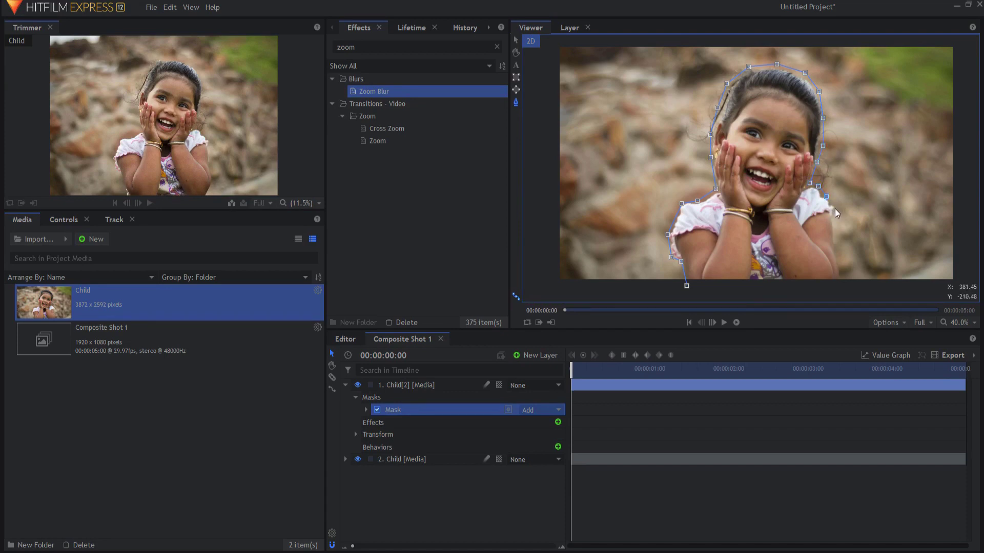
pyautogui.click(835, 245)
pyautogui.click(847, 286)
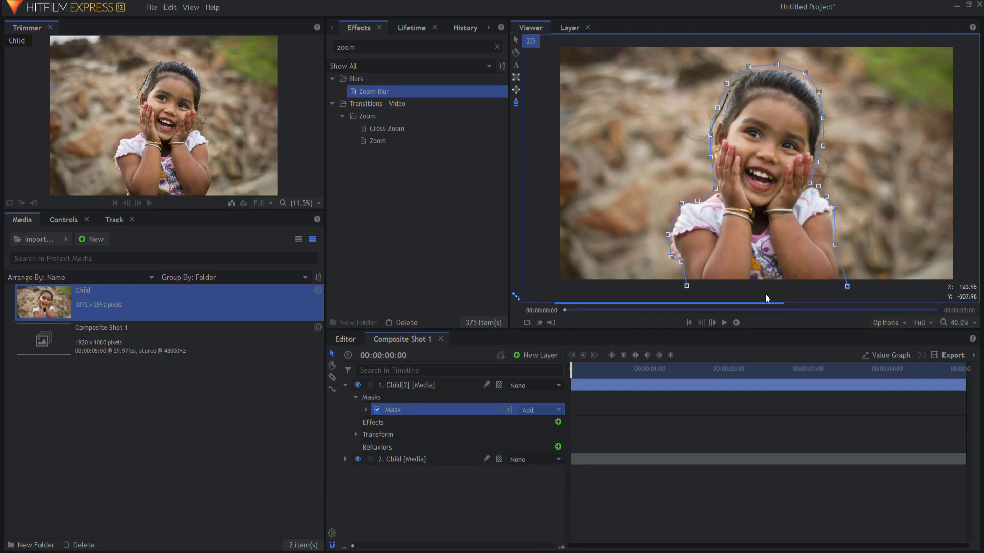
pyautogui.click(687, 285)
pyautogui.moveTo(847, 286); pyautogui.dragTo(843, 288)
pyautogui.click(398, 385)
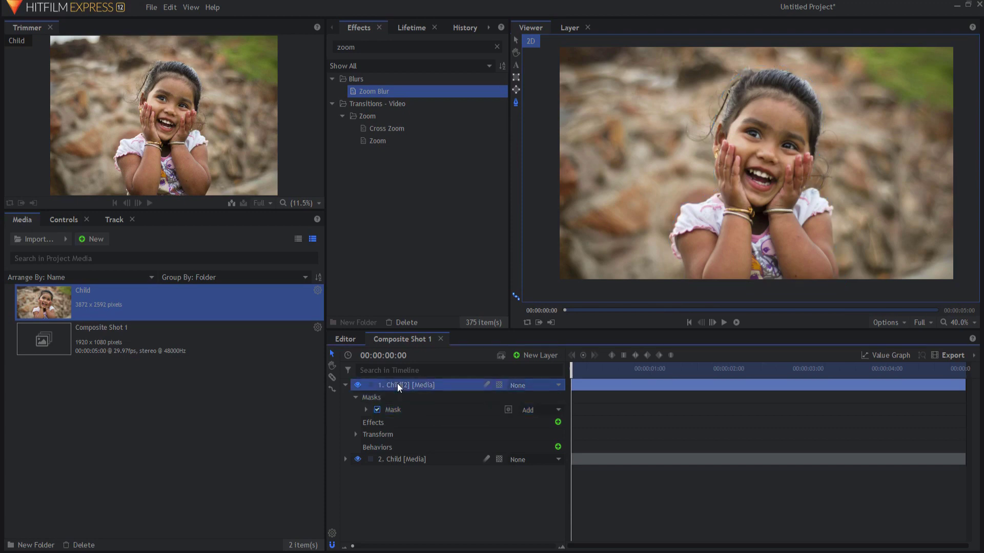
pyautogui.click(412, 459)
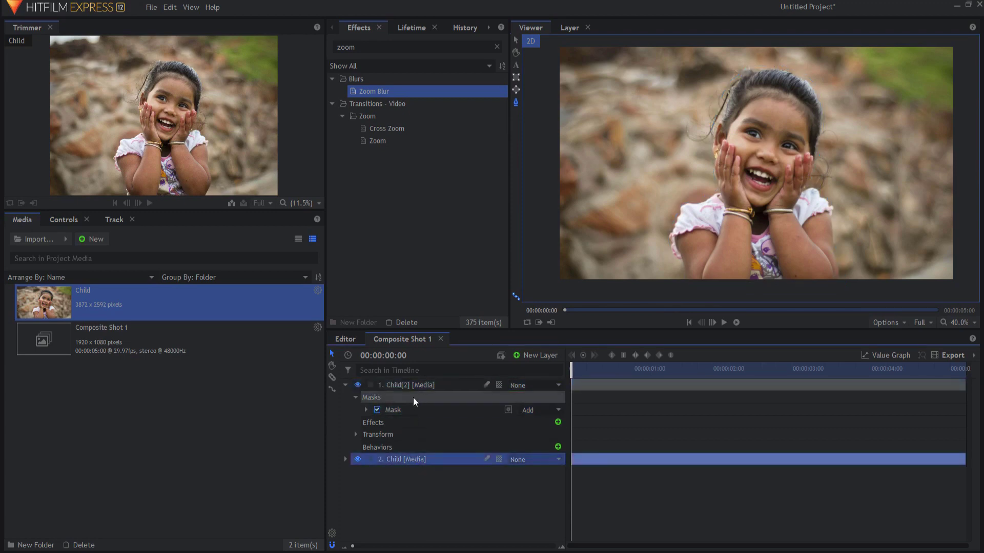
# Step: Keyframe Child[2]'s Scale from 49.5% at the start to 59.5% at the end
pyautogui.click(380, 386)
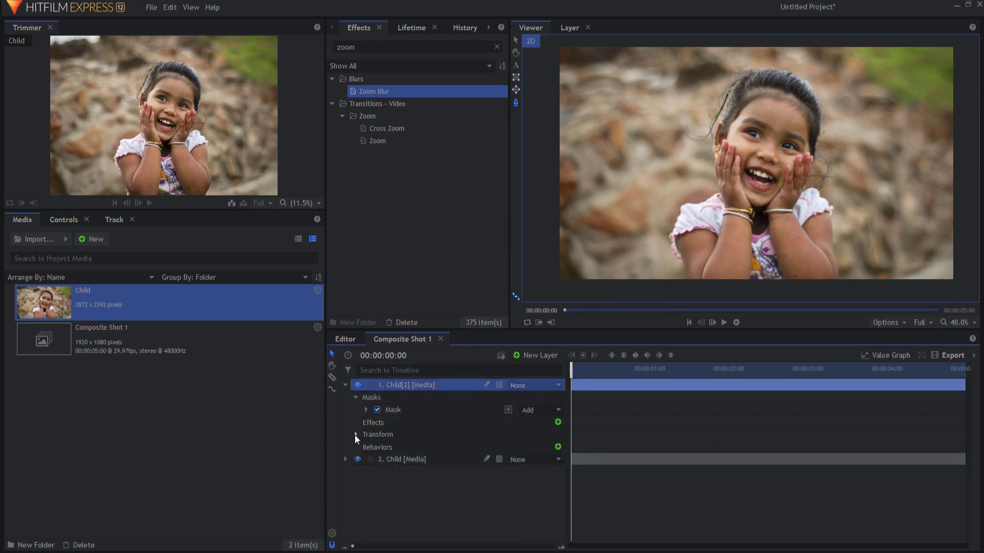
pyautogui.click(355, 435)
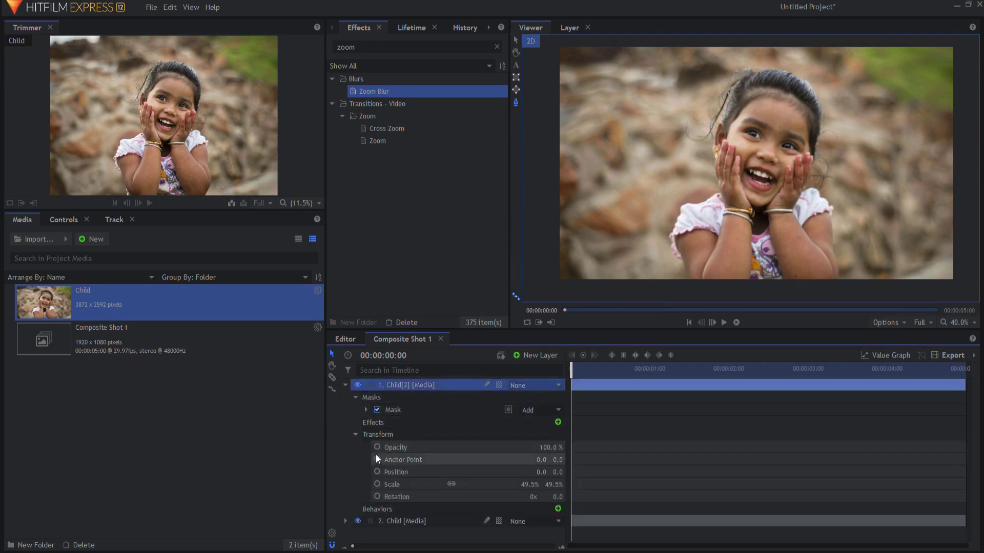
pyautogui.click(377, 484)
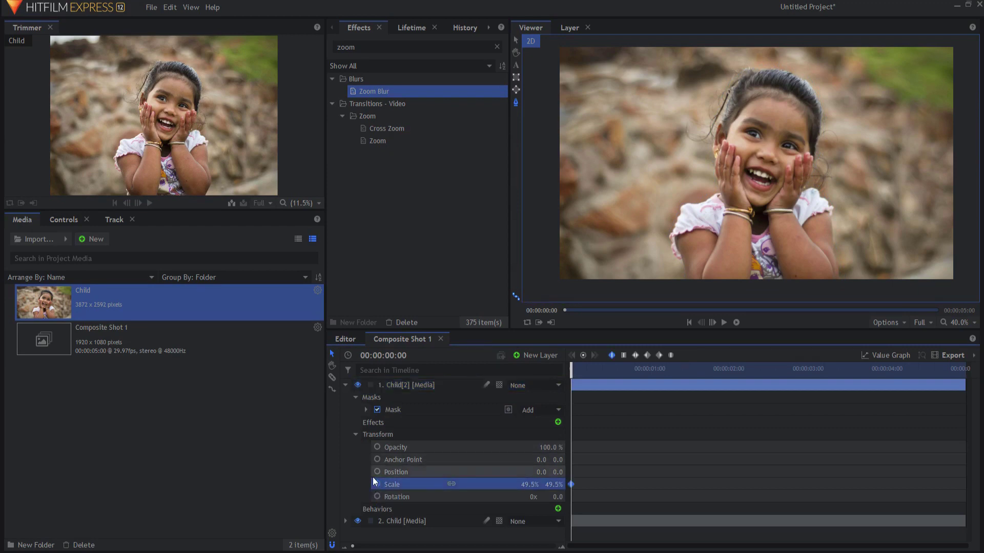
pyautogui.press('End')
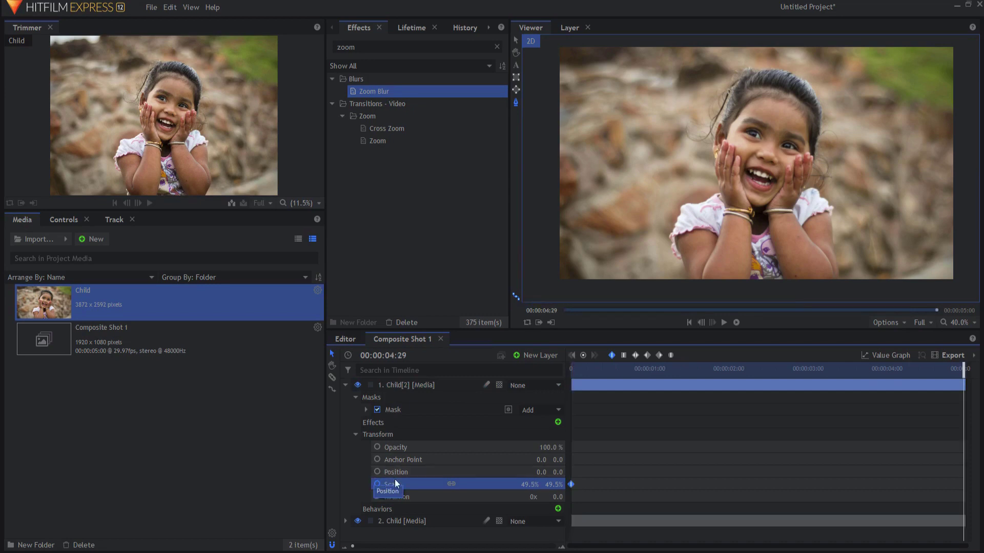
pyautogui.moveTo(527, 484)
pyautogui.mouseDown()
pyautogui.moveTo(548, 484)
pyautogui.moveTo(527, 484)
pyautogui.mouseUp()
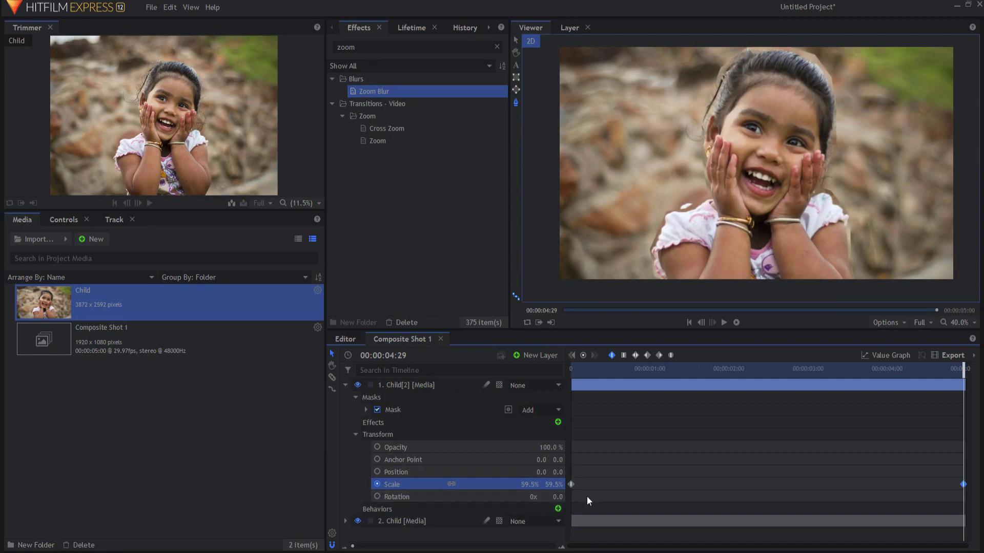
# Step: Play back and scrub the scale animation, then return to the start
pyautogui.click(689, 322)
pyautogui.click(723, 322)
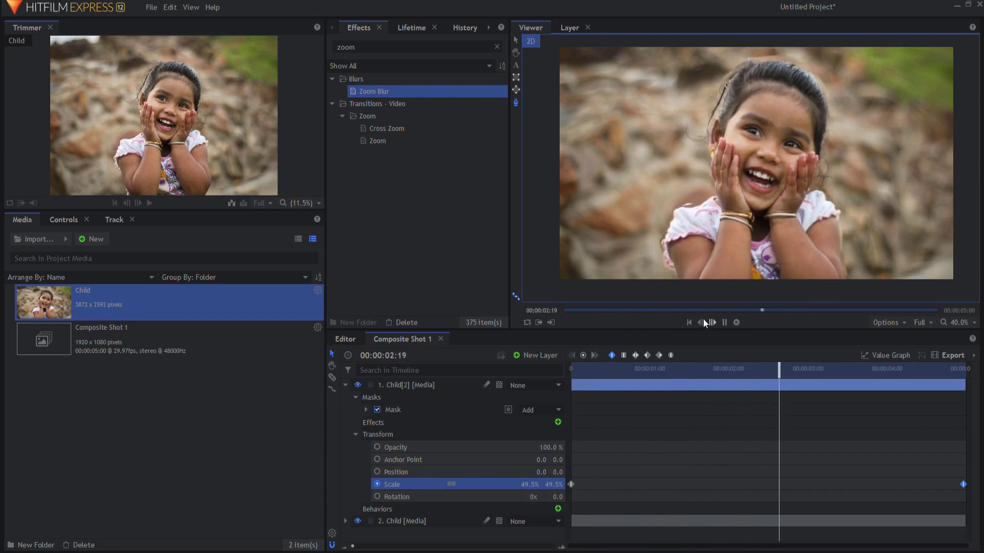
pyautogui.click(689, 322)
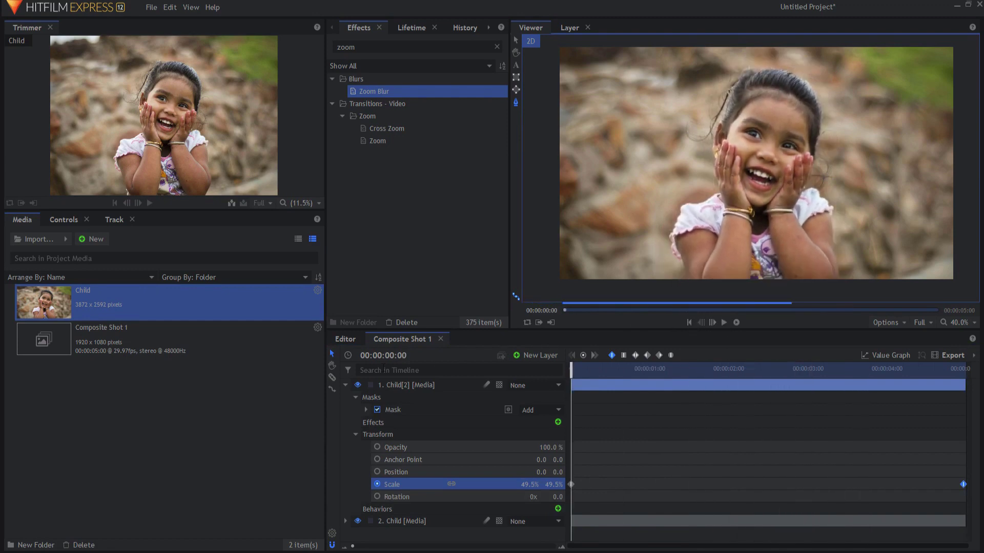
pyautogui.click(399, 387)
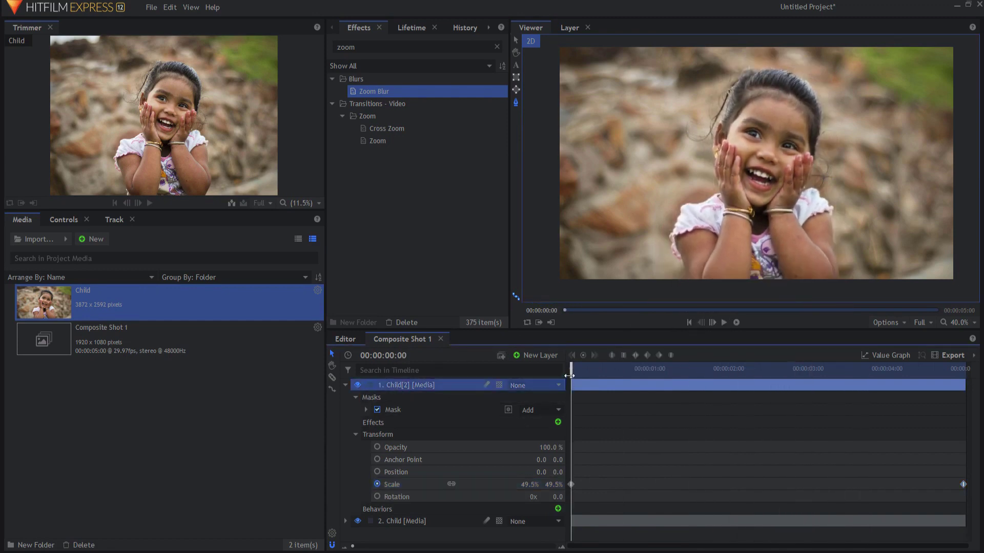
pyautogui.moveTo(565, 310); pyautogui.dragTo(732, 311)
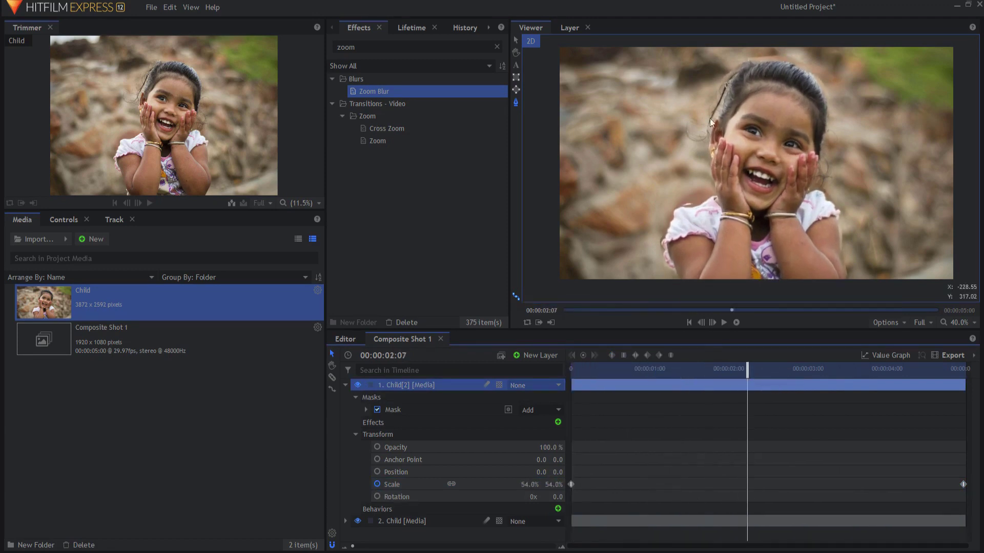
pyautogui.moveTo(749, 359); pyautogui.dragTo(571, 373)
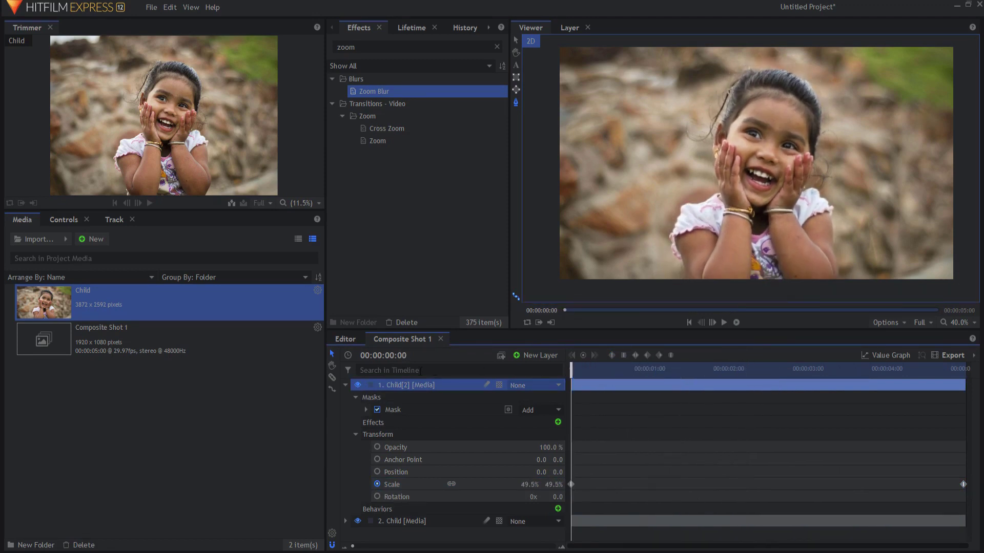
pyautogui.click(345, 385)
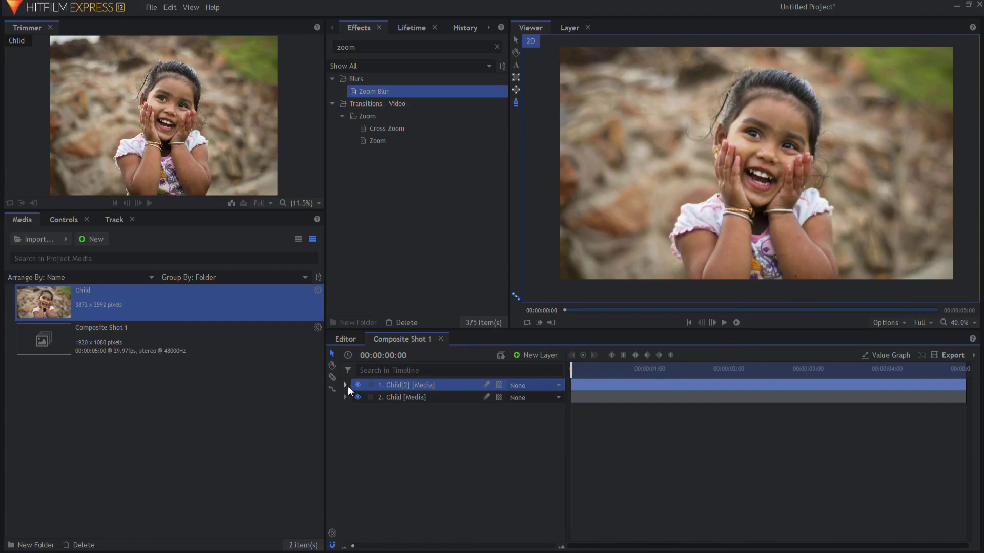
pyautogui.click(346, 385)
# Step: Set the Child[2] mask's Feather Length to 20 px and collapse the layer
pyautogui.click(366, 410)
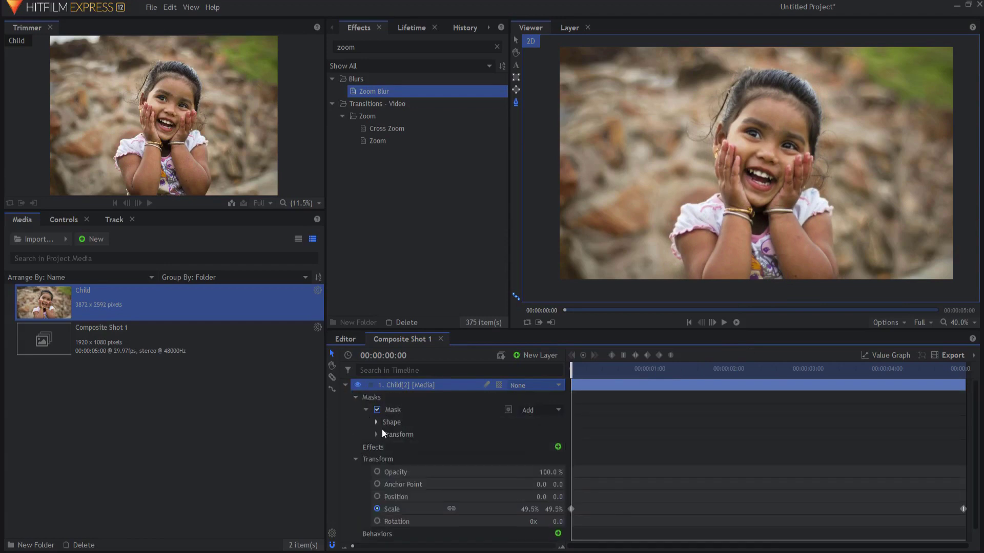
pyautogui.click(377, 421)
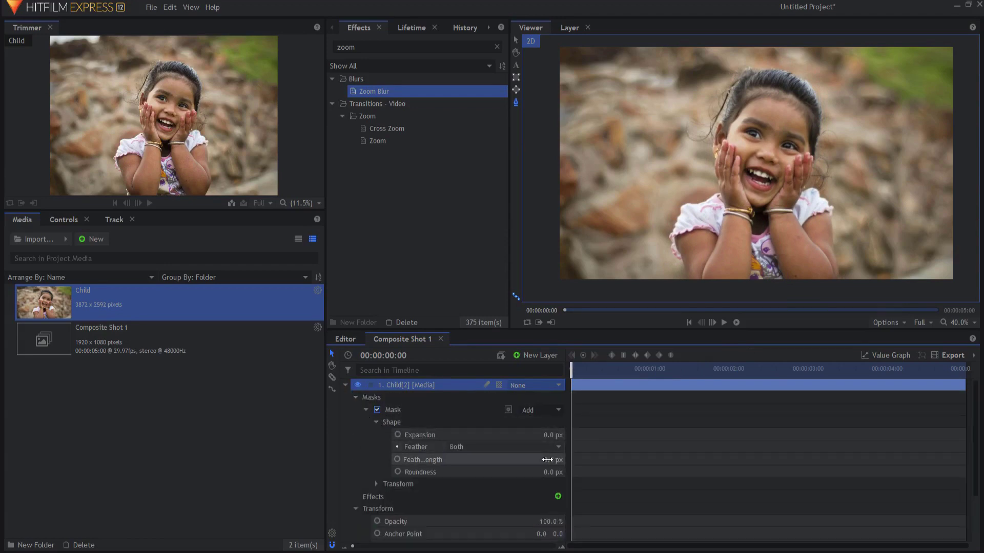
pyautogui.press('Return')
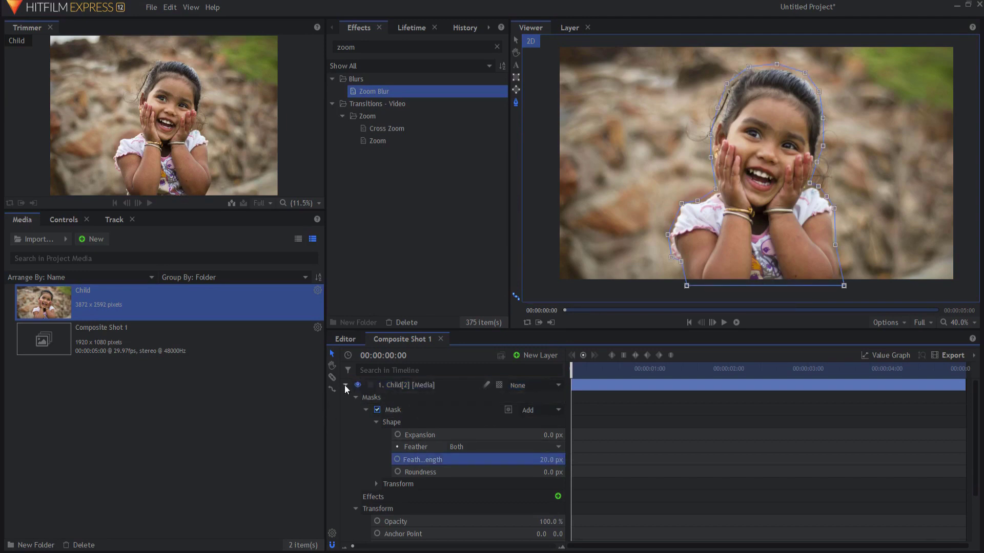
pyautogui.click(344, 385)
pyautogui.click(395, 441)
# Step: Search effects for 'zoo' and apply Zoom Blur to the background Child layer
pyautogui.click(368, 46)
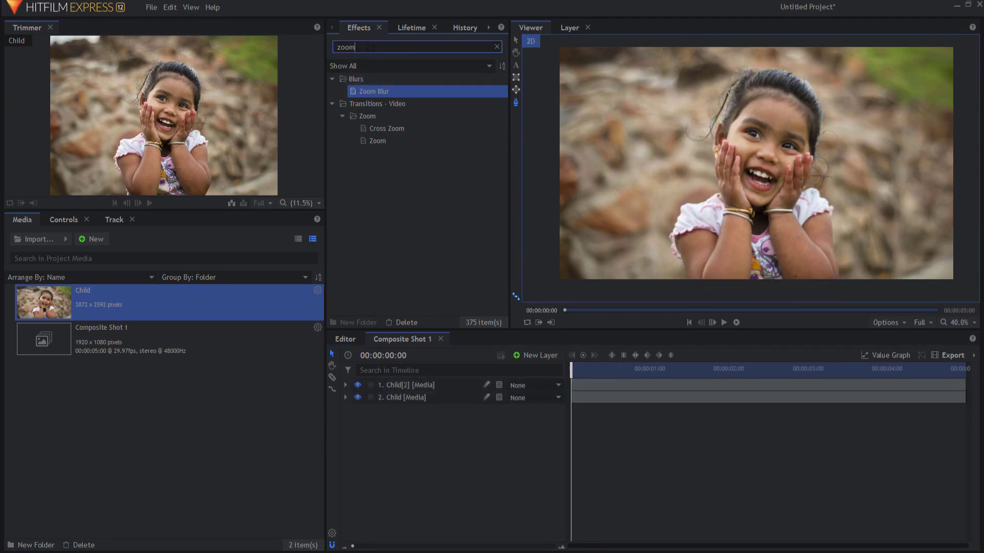
pyautogui.click(516, 42)
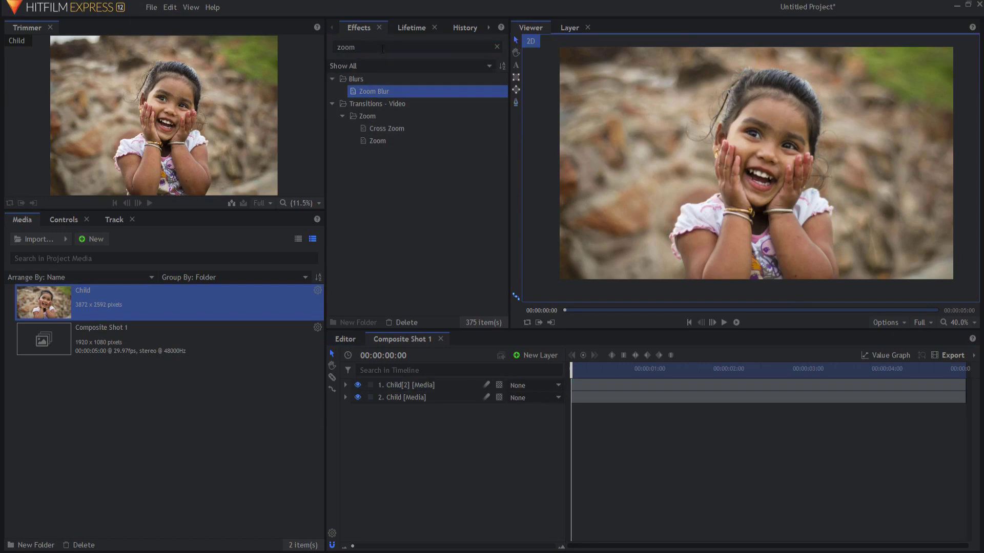
pyautogui.click(383, 47)
pyautogui.press('BackSpace')
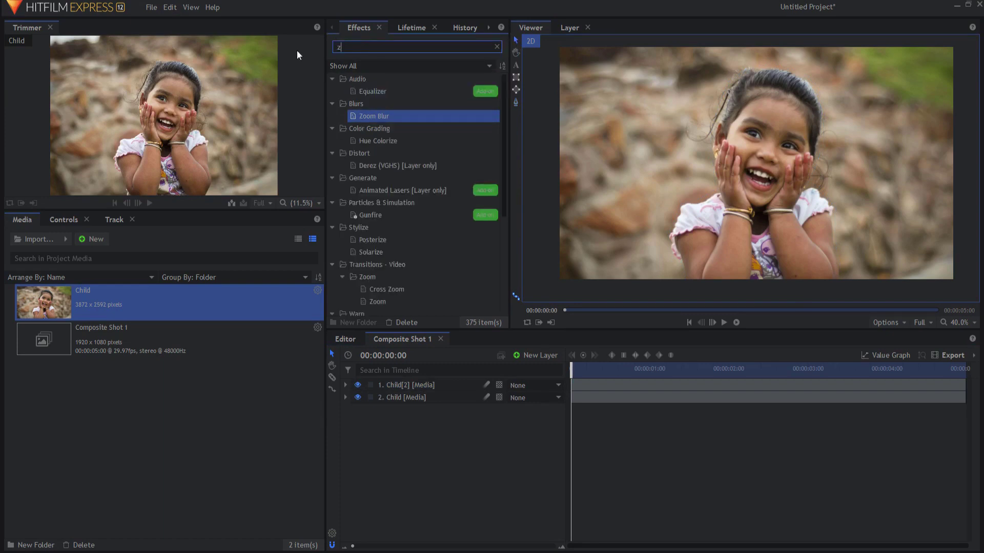
pyautogui.write('zoo')
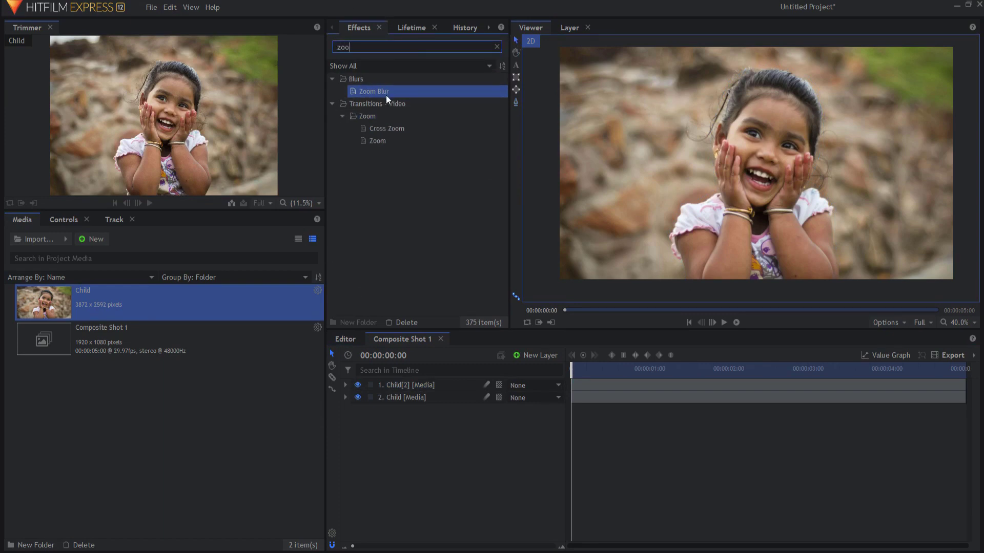
pyautogui.moveTo(381, 91); pyautogui.dragTo(397, 401)
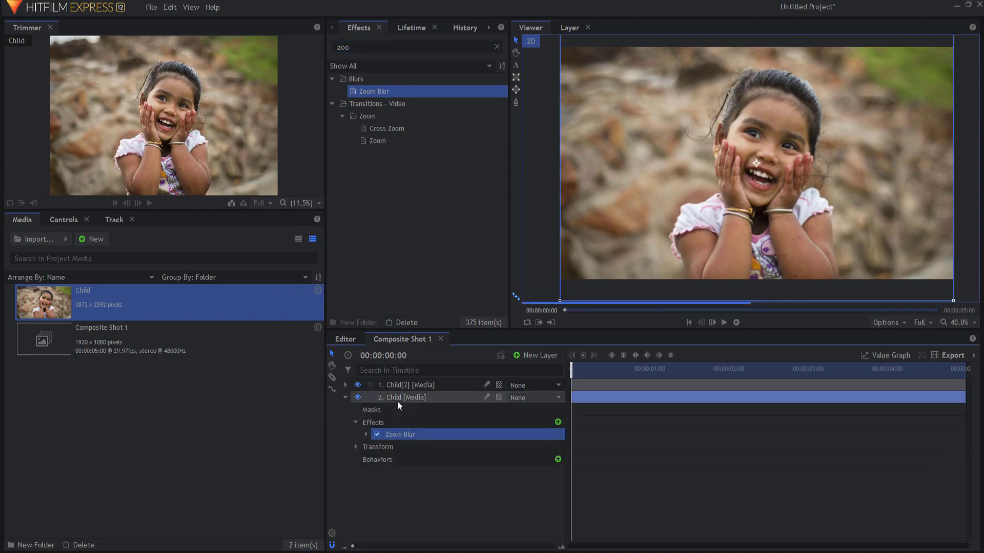
# Step: Keyframe Zoom Blur Strength from 0 to -35.0 and centre it on the girl's face
pyautogui.click(366, 434)
pyautogui.click(387, 472)
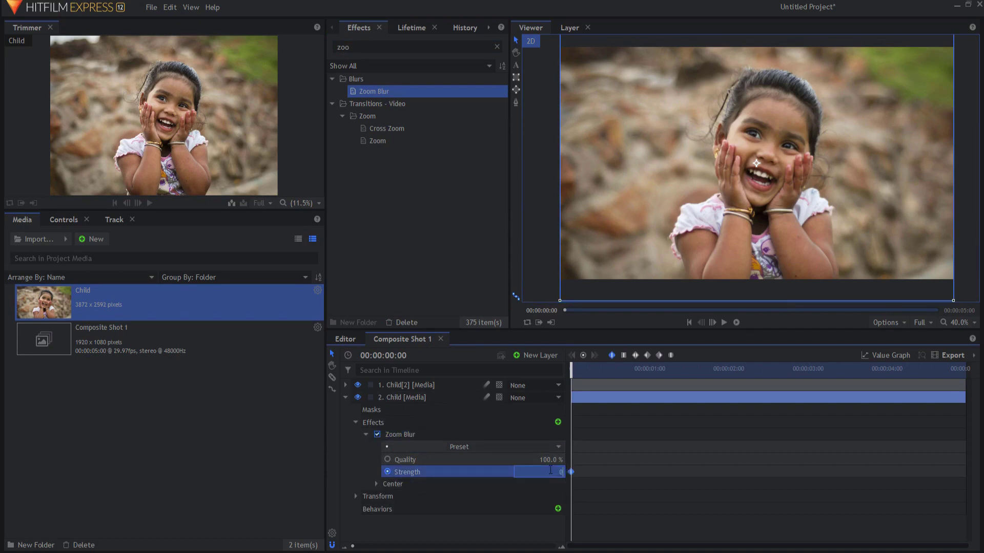
pyautogui.press('Return')
pyautogui.press('End')
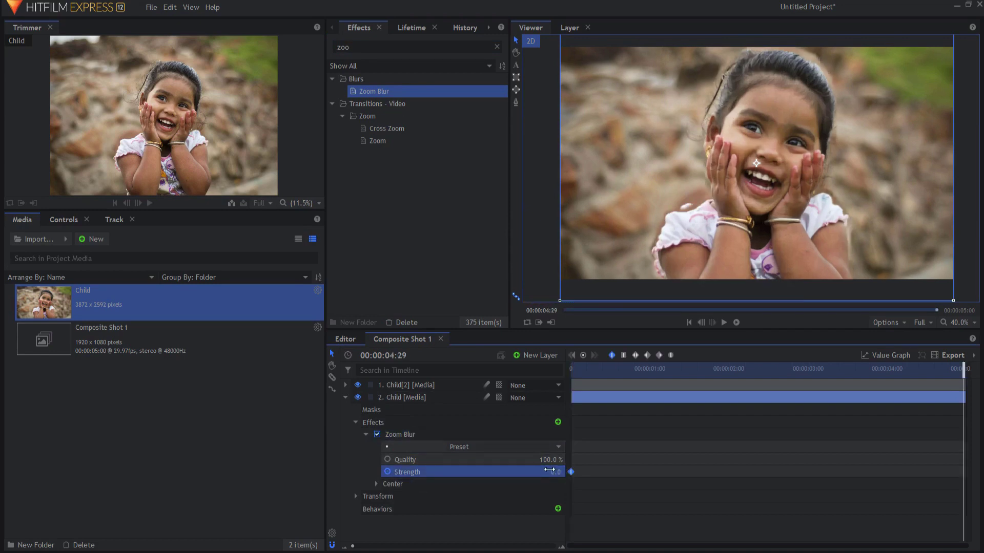
pyautogui.moveTo(554, 471); pyautogui.dragTo(539, 472)
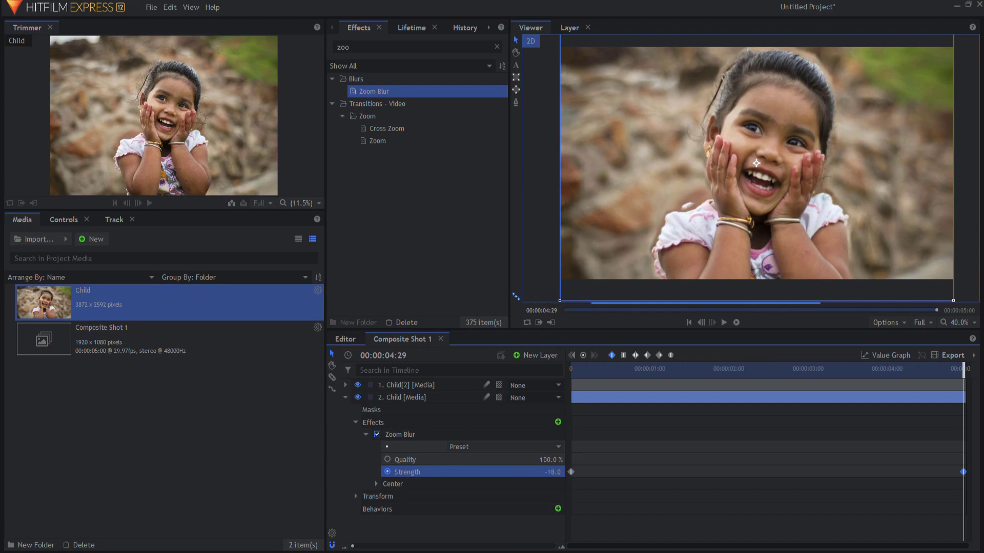
pyautogui.moveTo(539, 472); pyautogui.dragTo(538, 472)
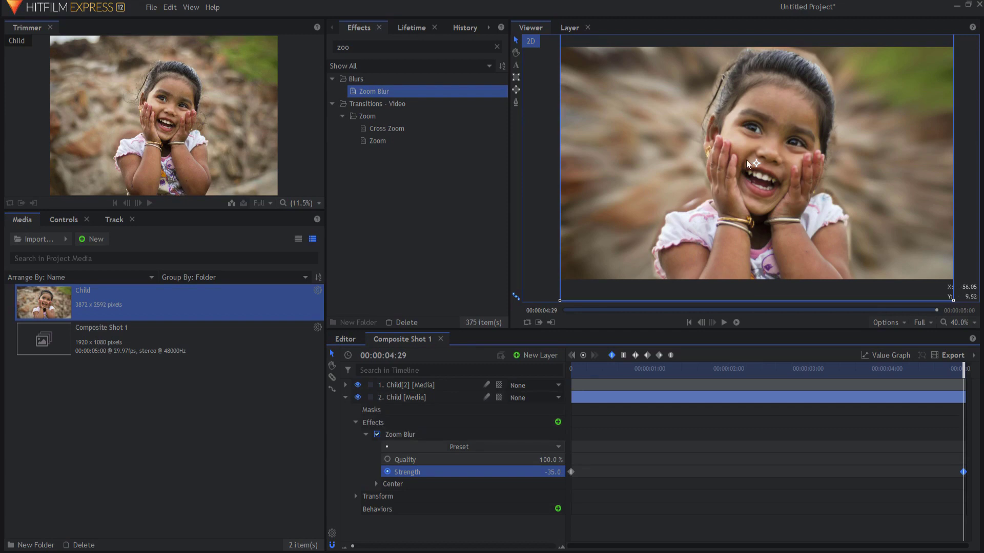
pyautogui.moveTo(756, 163); pyautogui.dragTo(772, 153)
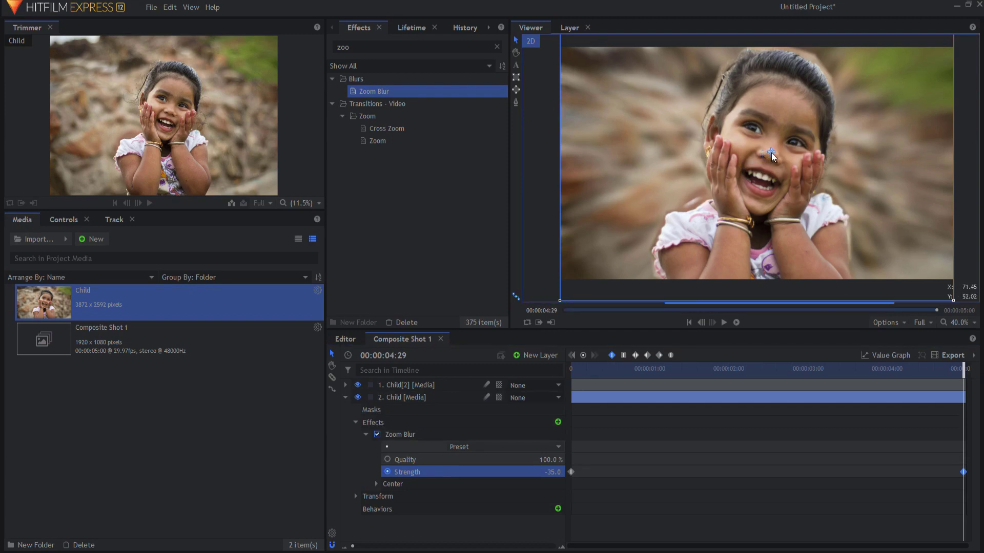
# Step: Copy the Zoom Blur from the background layer and paste it onto Child[2]'s effects
pyautogui.rightClick(398, 432)
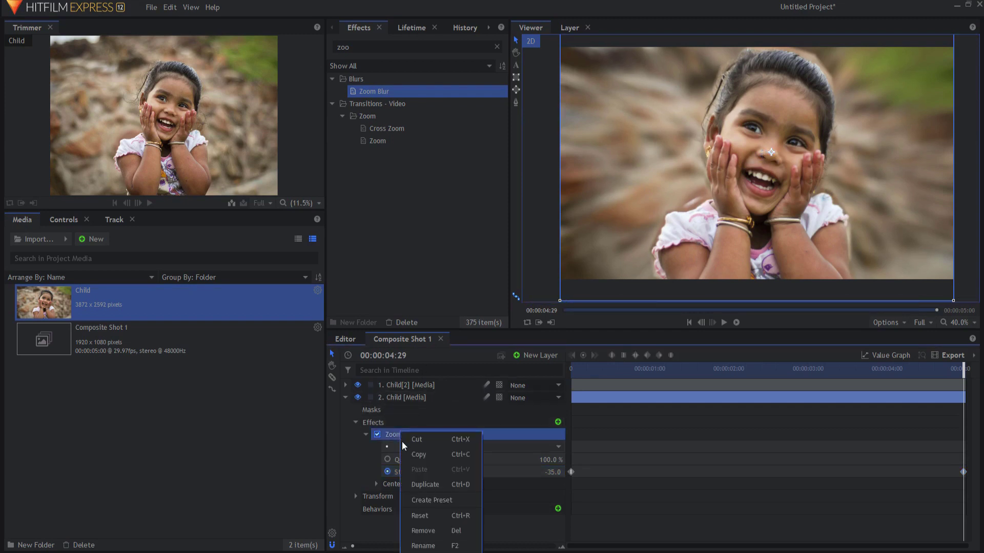
pyautogui.click(419, 453)
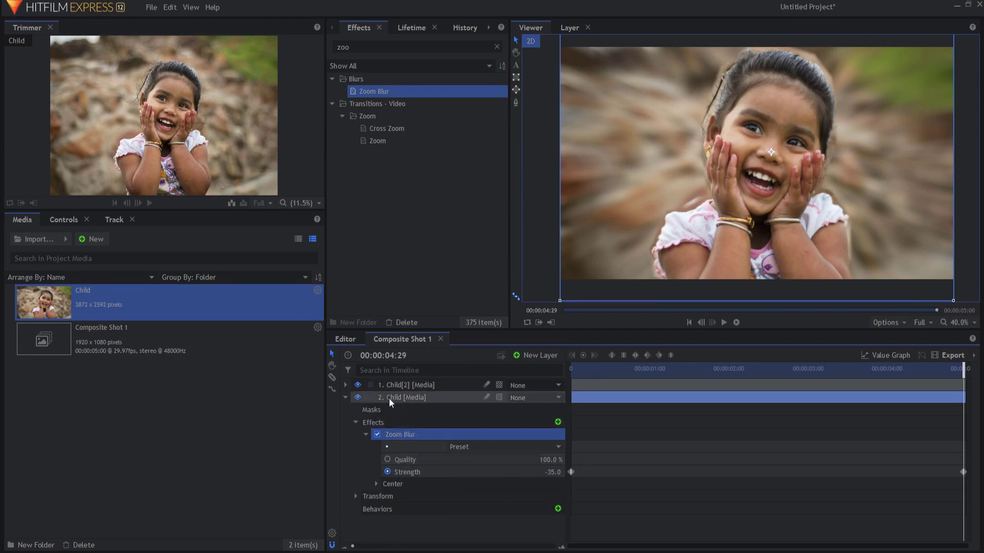
pyautogui.click(345, 398)
pyautogui.click(346, 384)
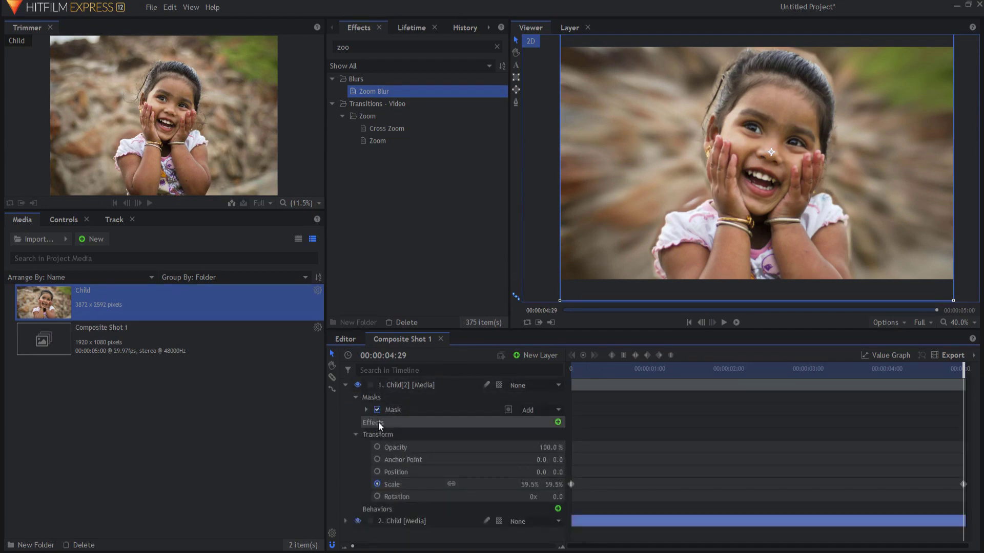
pyautogui.rightClick(379, 425)
pyautogui.click(398, 446)
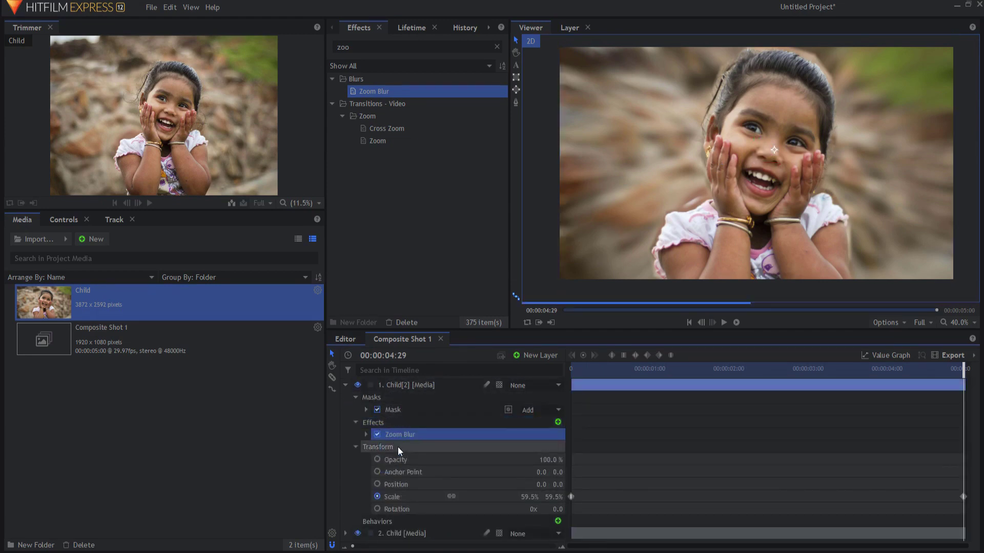
# Step: Set the pasted Zoom Blur's end Strength to 0.0 on the foreground layer
pyautogui.click(366, 434)
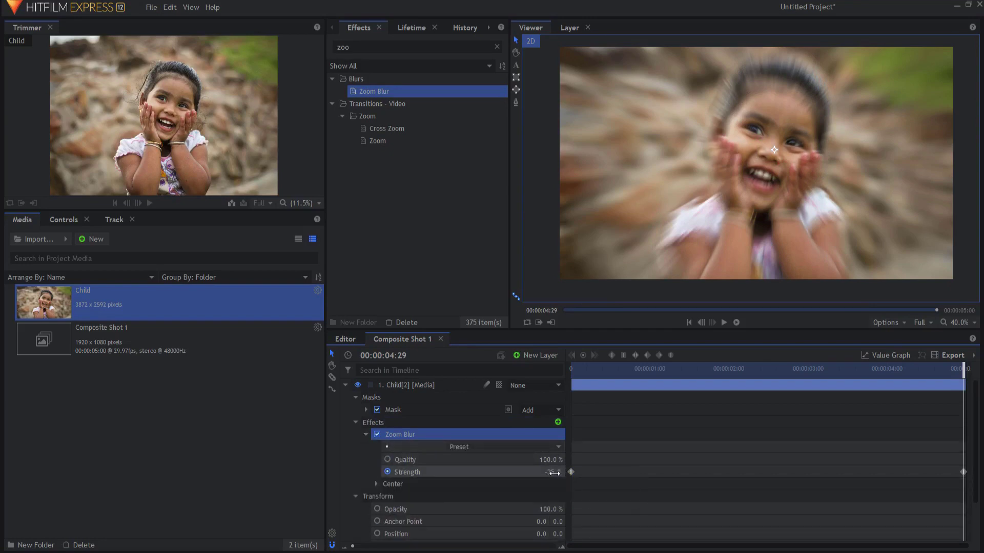
pyautogui.moveTo(550, 471)
pyautogui.mouseDown()
pyautogui.moveTo(568, 472)
pyautogui.moveTo(550, 480)
pyautogui.mouseUp()
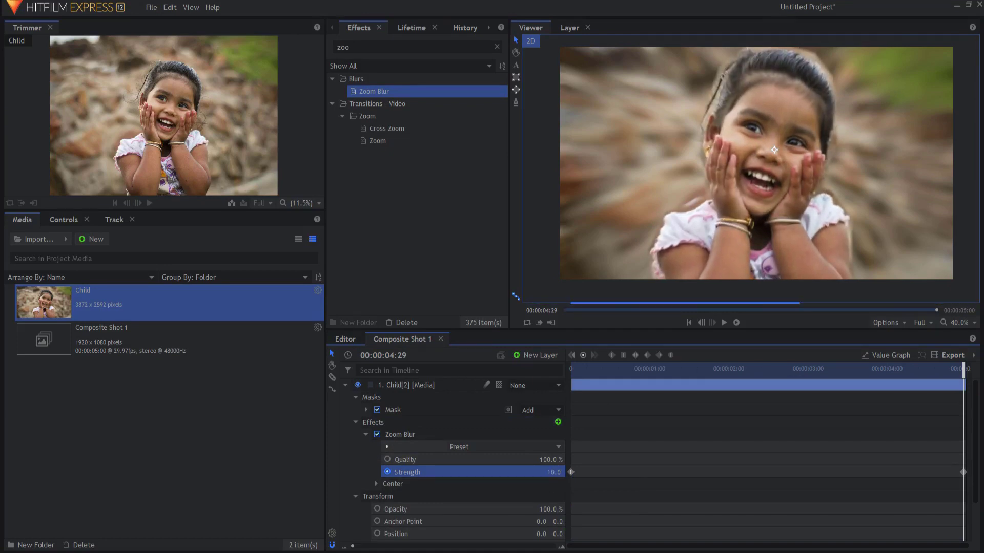
pyautogui.click(345, 386)
pyautogui.click(345, 397)
# Step: Collapse and deselect the background layer, then move the playhead to 00:00:00:00
pyautogui.click(345, 398)
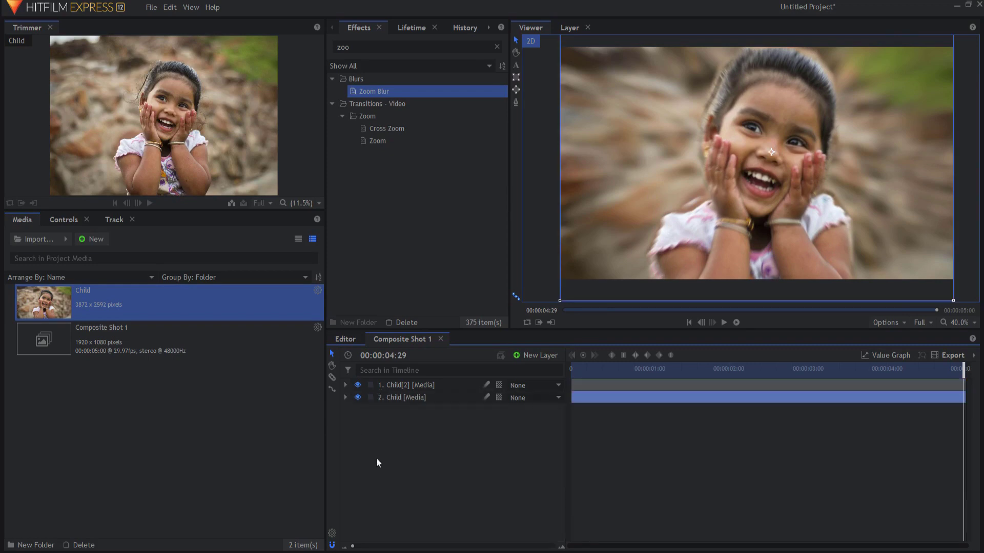
pyautogui.click(415, 502)
pyautogui.click(689, 322)
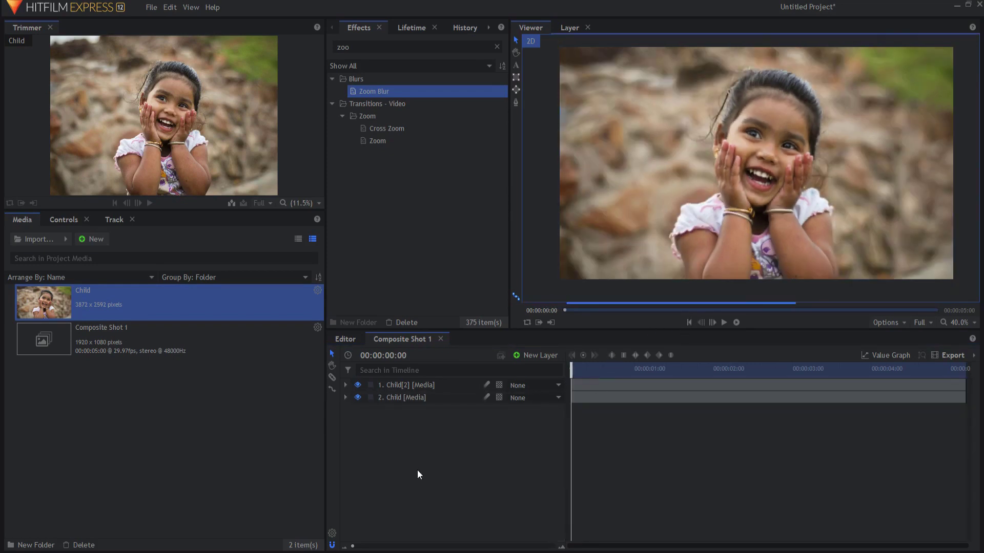